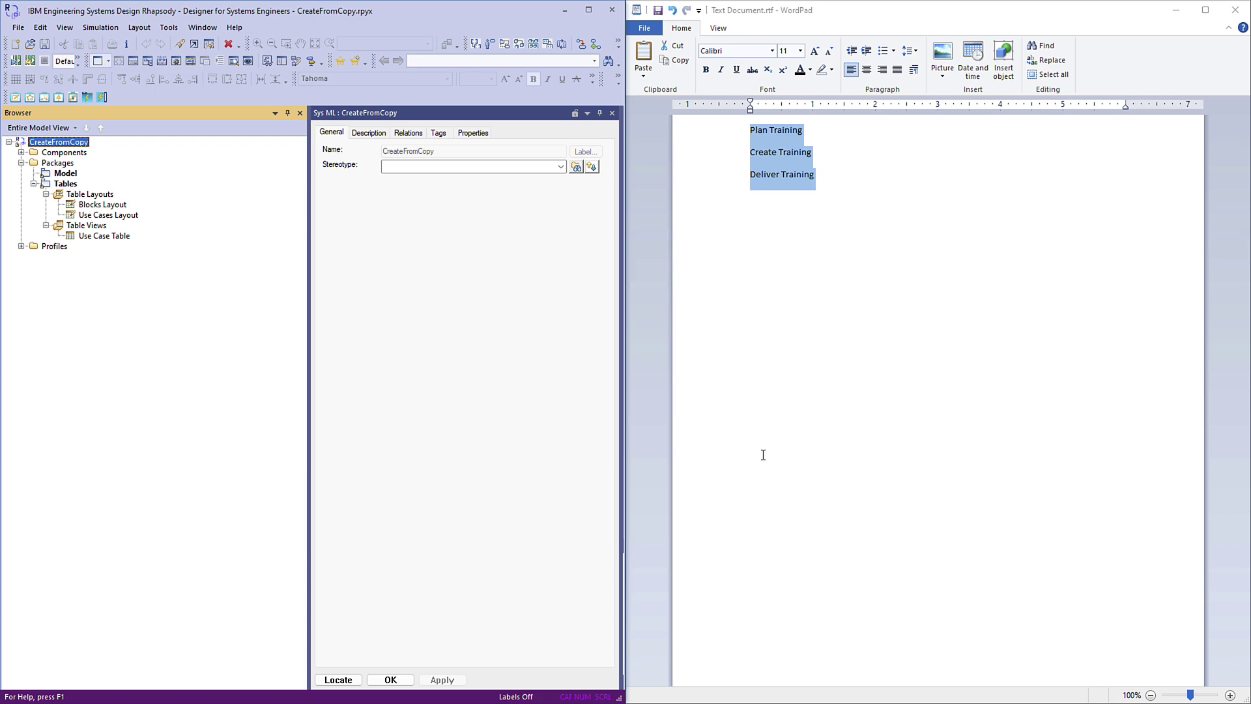
- Copy the lines Plan Training, Create Training and Deliver Training from the WordPad document and switch to a maximized Rhapsody window
{"action": "right_click", "coordinate": [775, 143]}
{"action": "left_click", "coordinate": [806, 163]}
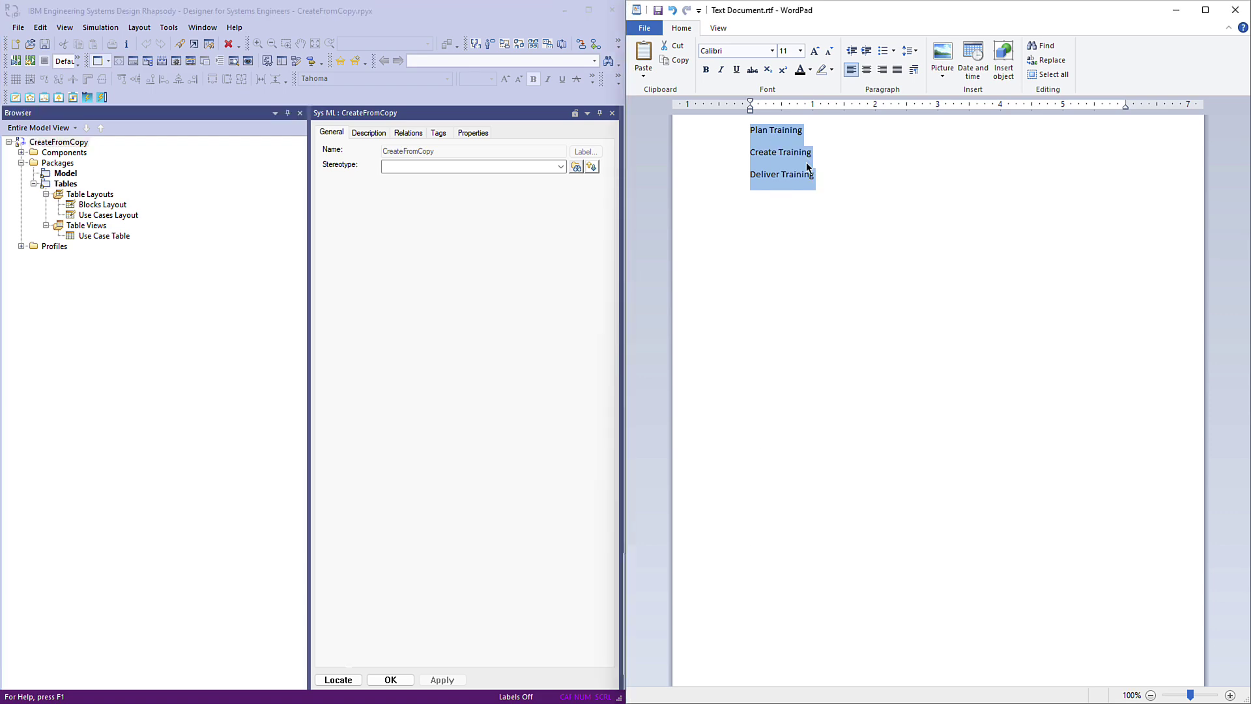
{"action": "left_click", "coordinate": [589, 10]}
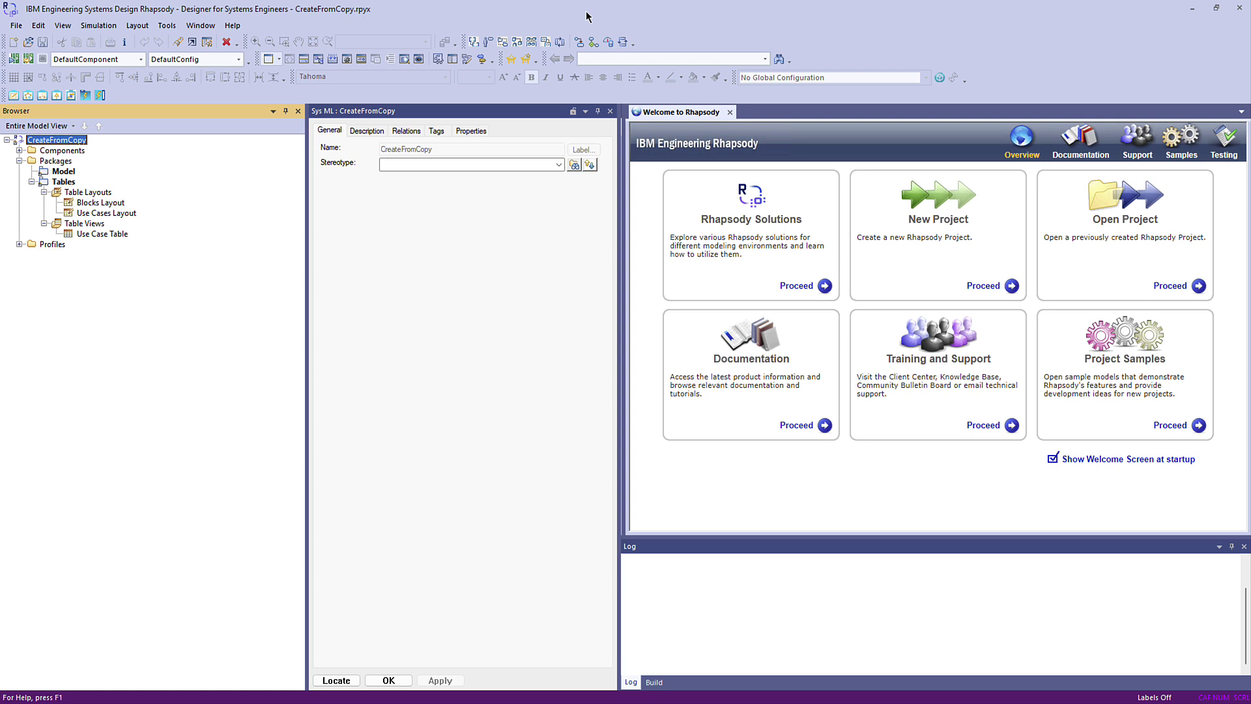
- Review the Use Case Table's layout and scope, and the element type criteria of the Use Cases Layout
{"action": "left_click", "coordinate": [123, 236]}
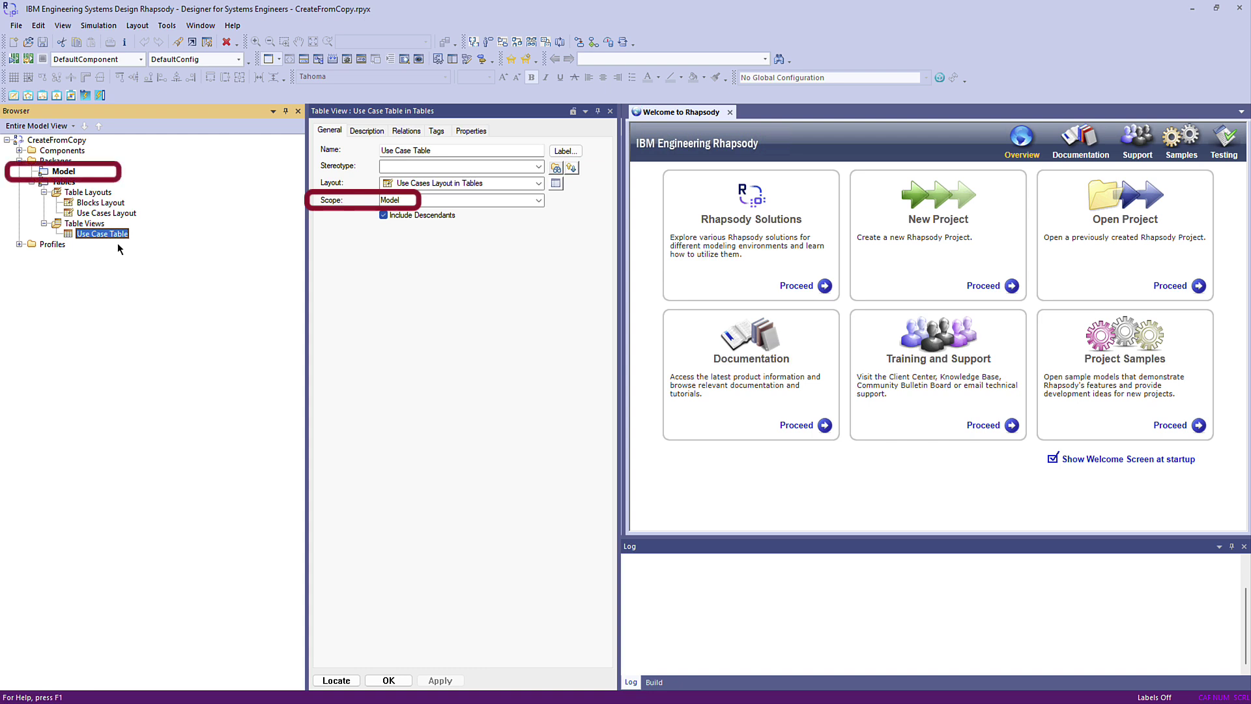
{"action": "left_click", "coordinate": [106, 212]}
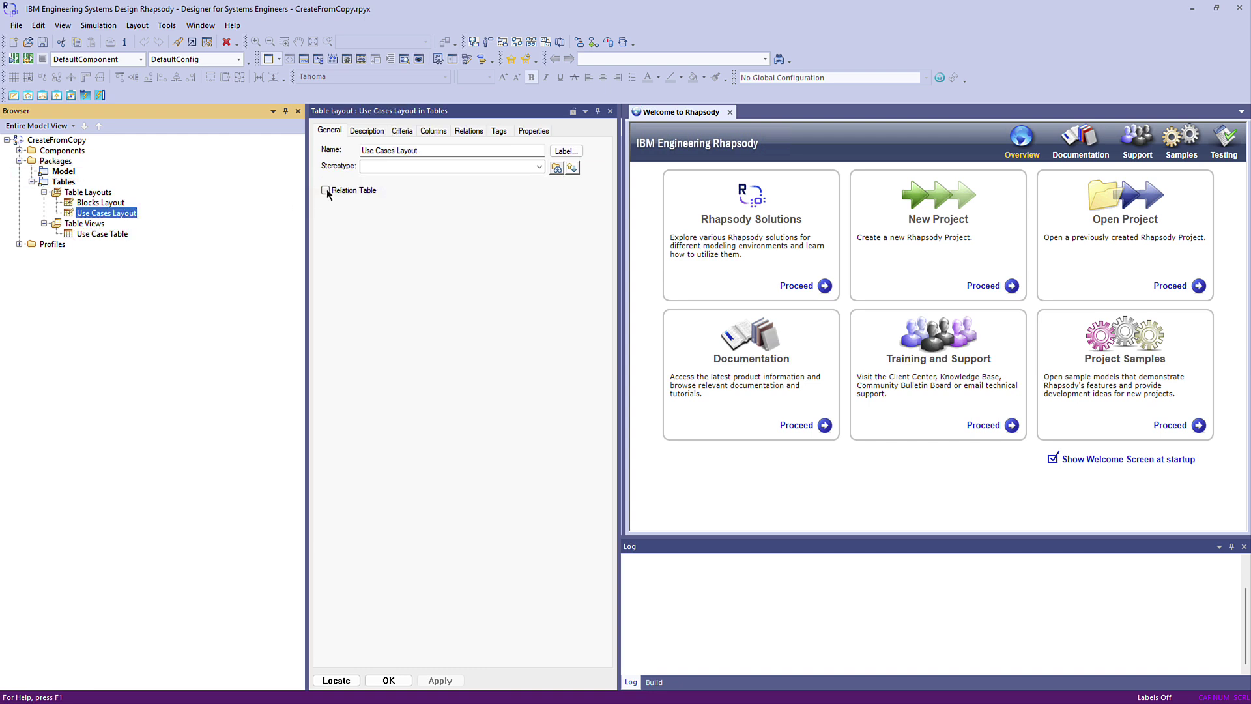
{"action": "left_click", "coordinate": [400, 131]}
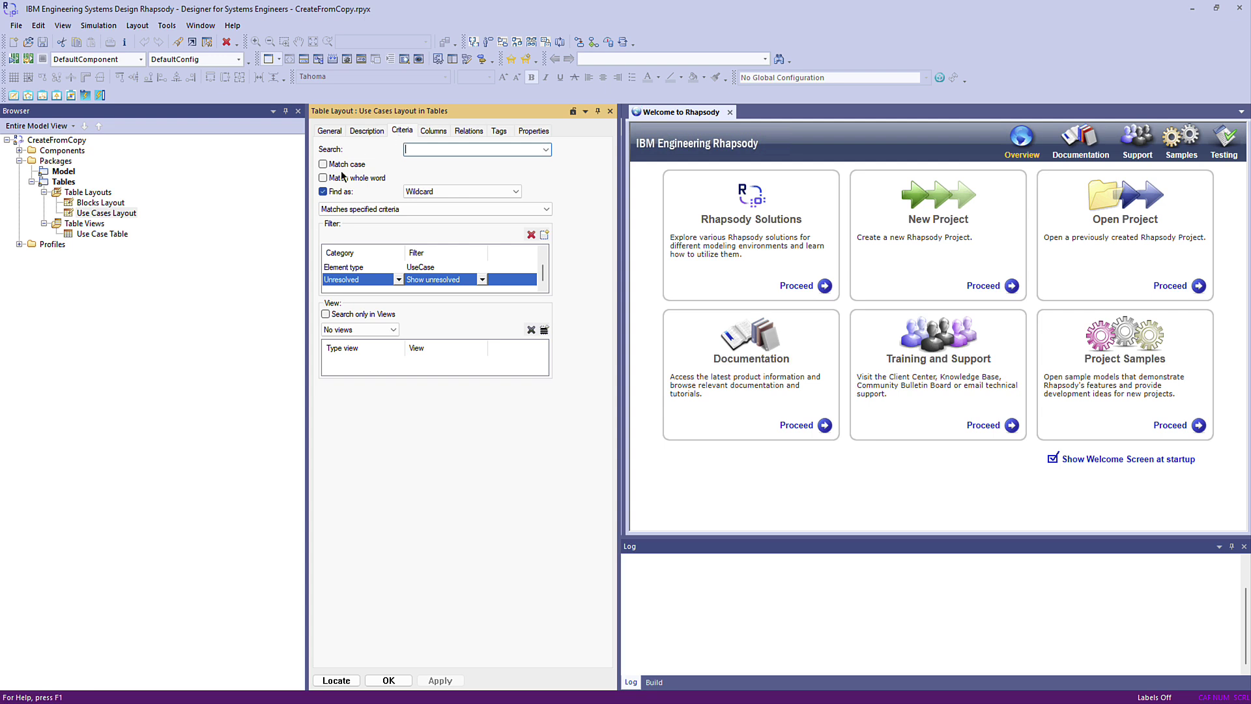
- Create model elements from the copy buffer using the Use Cases Layout, and expand the Use Cases group in the Tables package
{"action": "right_click", "coordinate": [134, 216]}
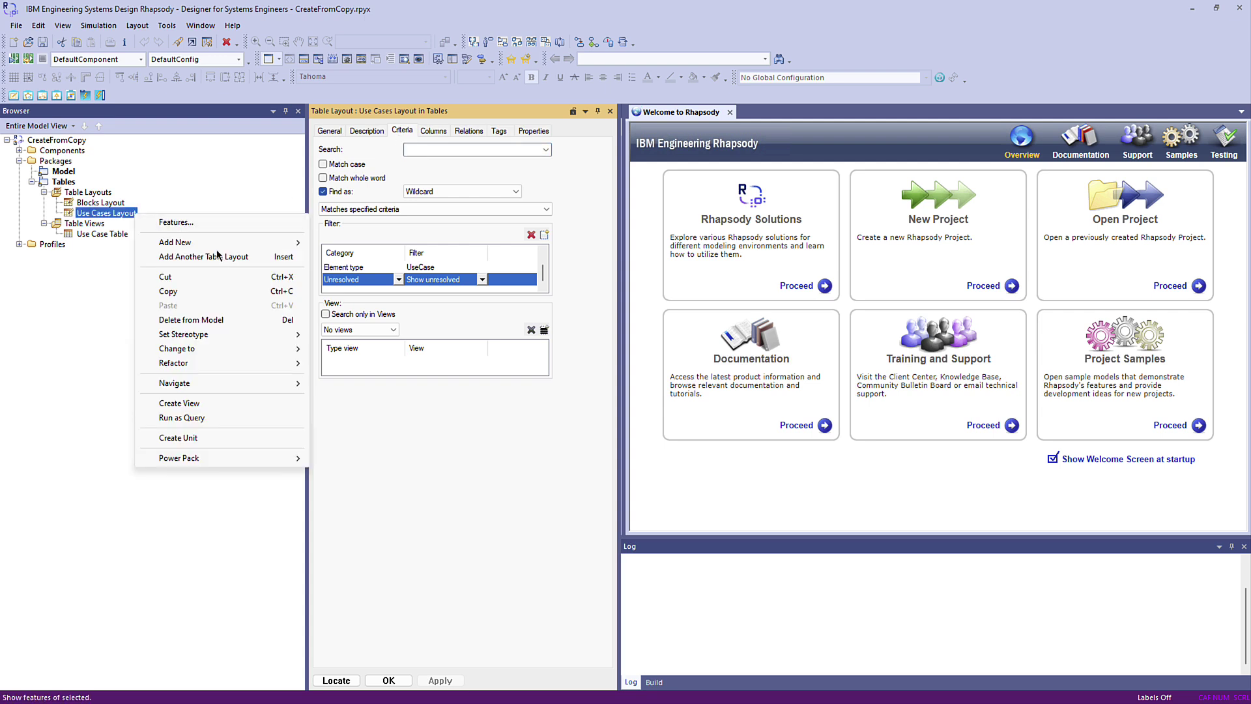
{"action": "mouse_move", "coordinate": [293, 458]}
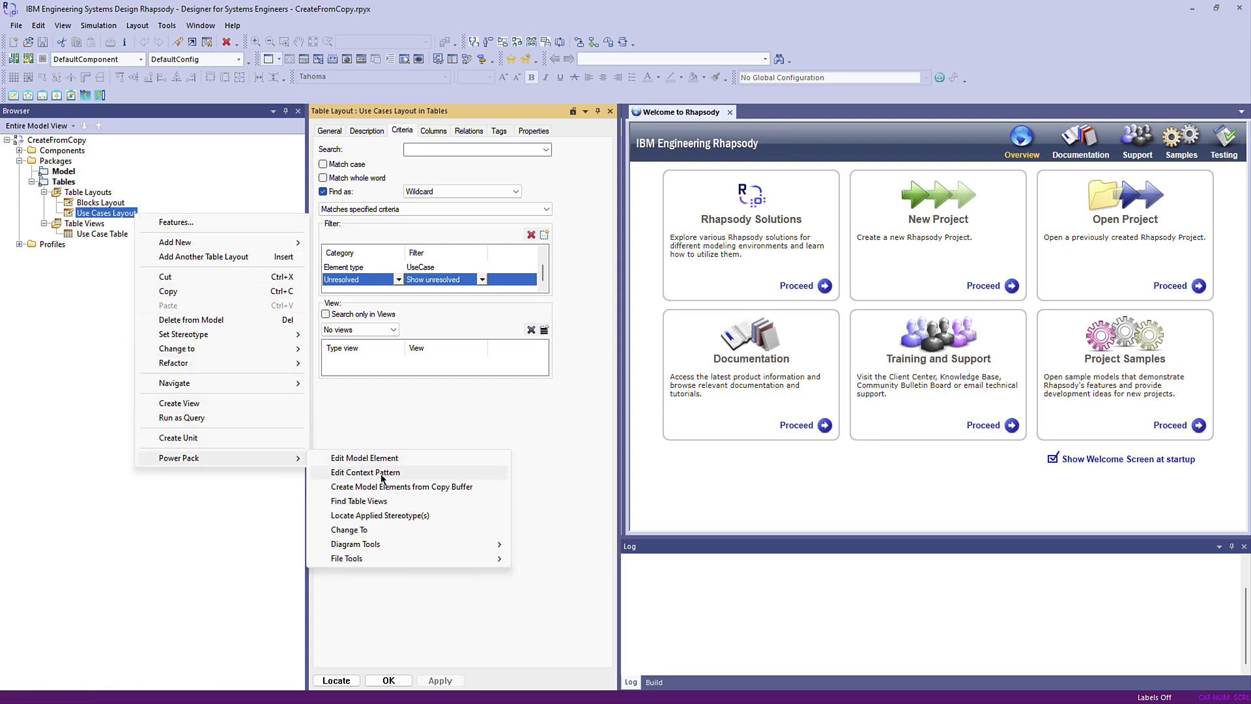
{"action": "left_click", "coordinate": [405, 486]}
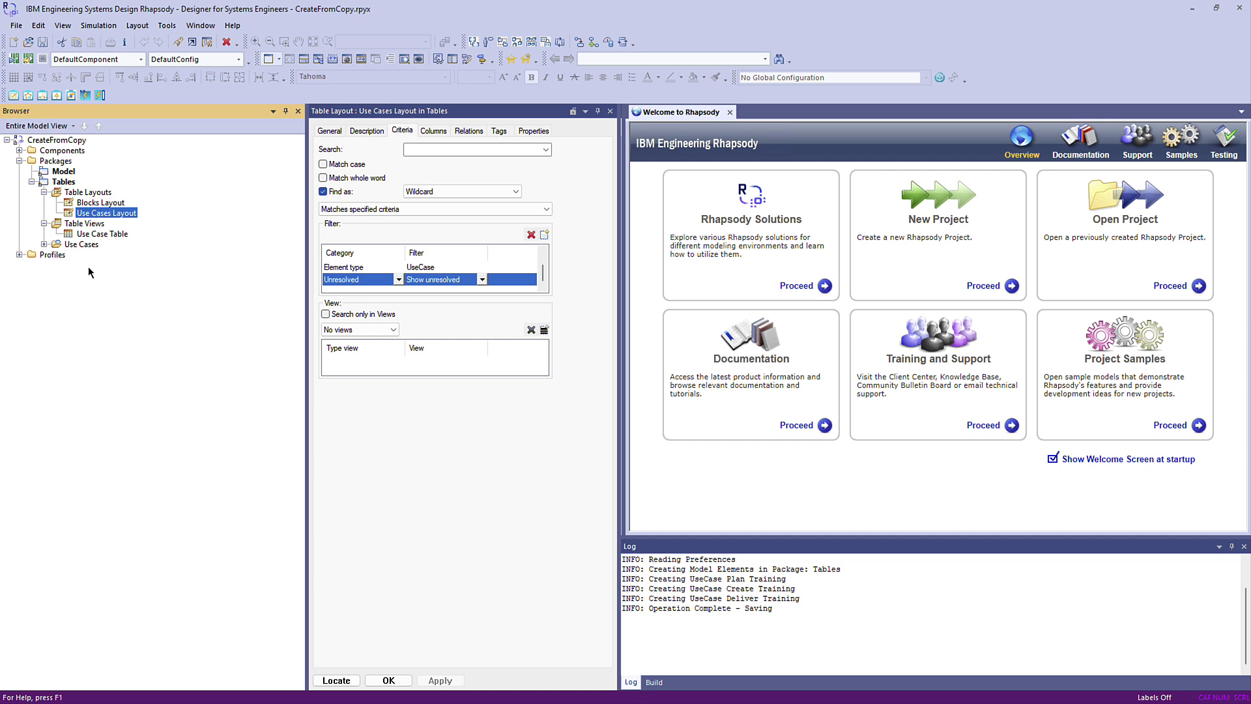
{"action": "left_click", "coordinate": [44, 245]}
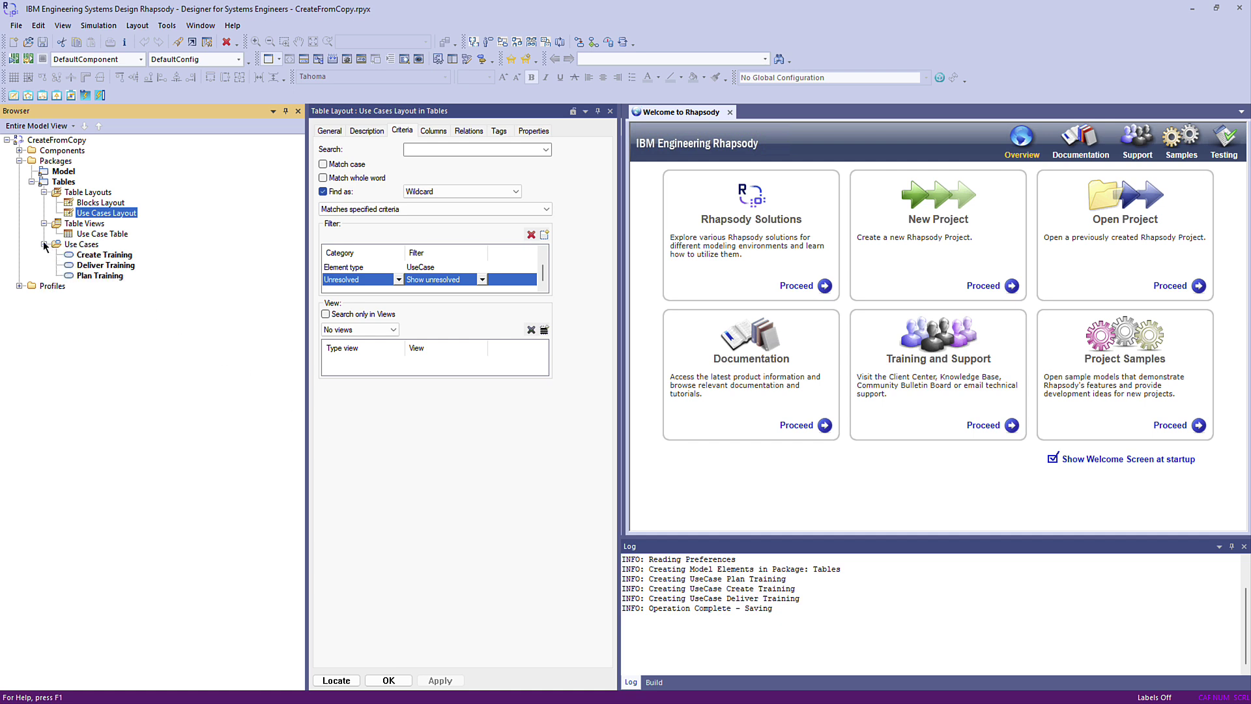
- Create model elements from the copy buffer using the Blocks Layout in the Tables package
{"action": "right_click", "coordinate": [94, 204]}
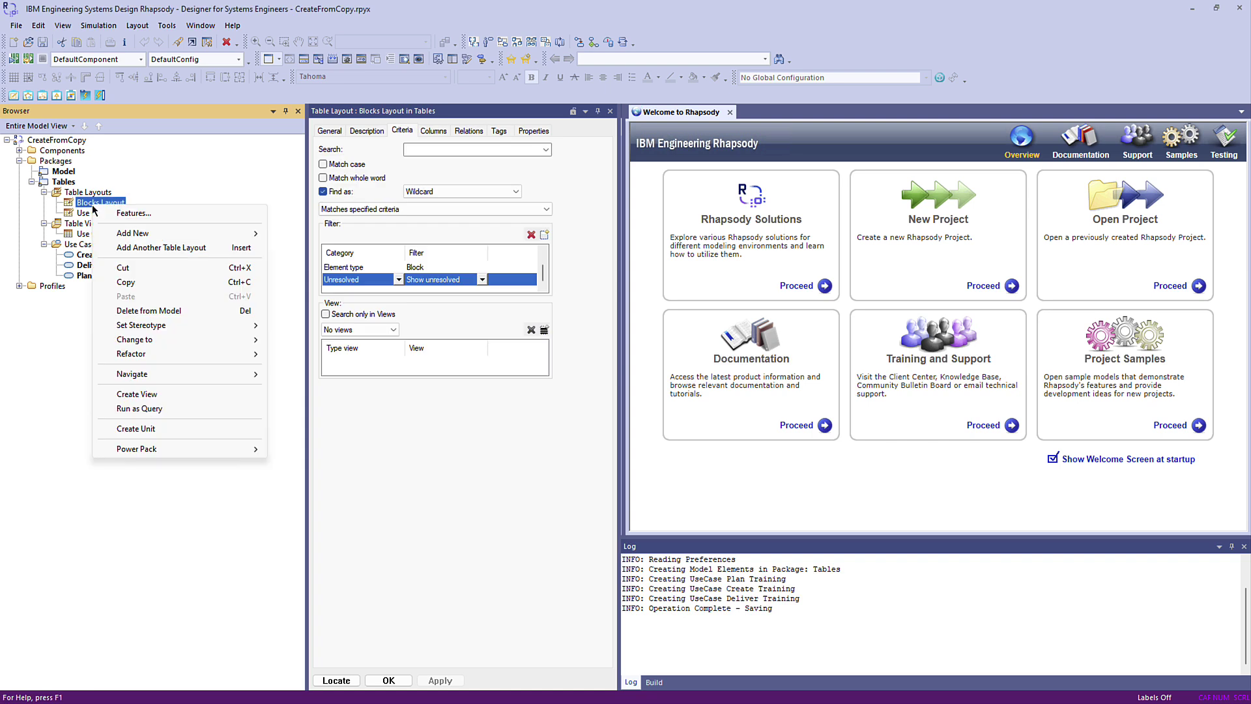
{"action": "mouse_move", "coordinate": [149, 449]}
{"action": "left_click", "coordinate": [312, 476]}
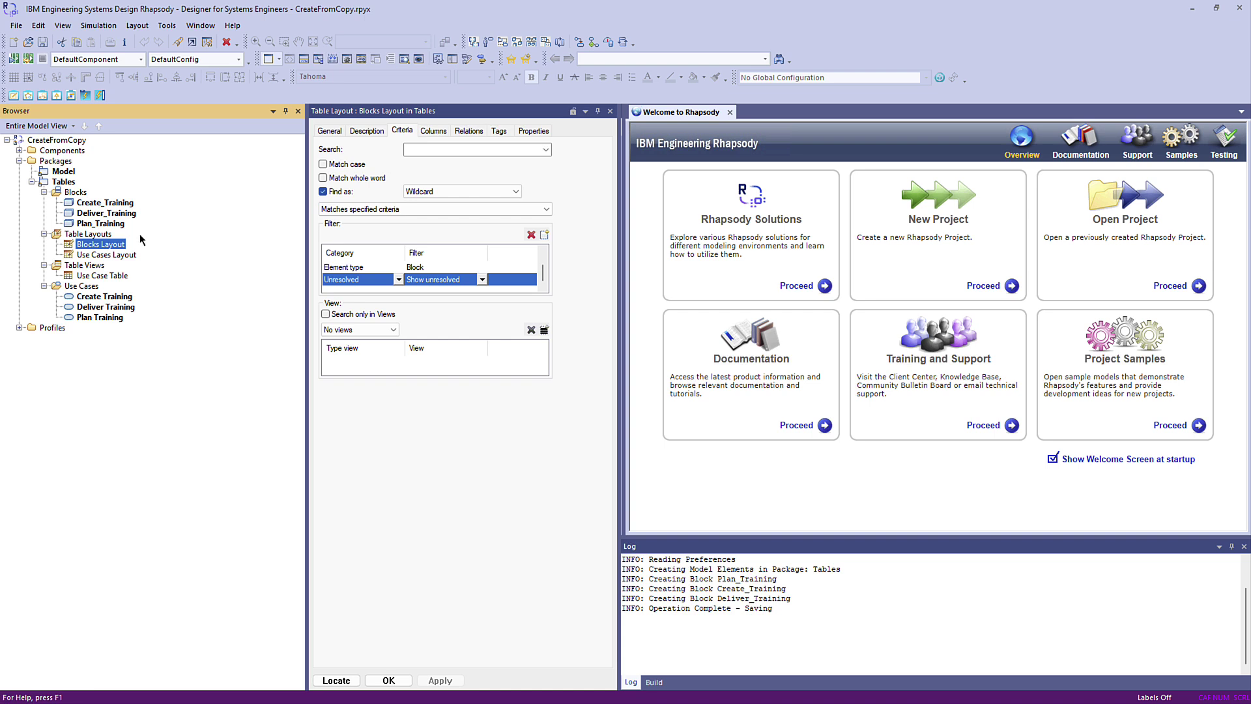
- Examine the CreateFromCopy project's copy buffer import properties and the full IllegalCharacterRegexExecutable patterns, leaving them unedited
{"action": "left_click", "coordinate": [84, 140]}
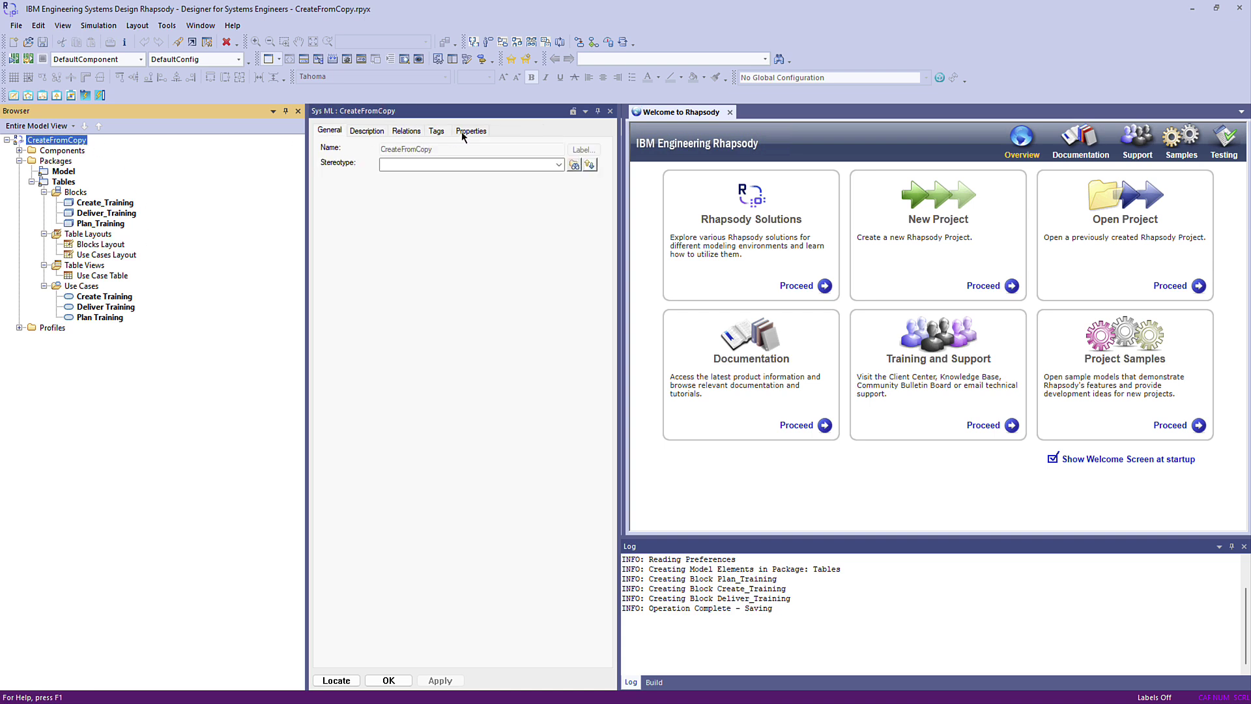
{"action": "left_click", "coordinate": [471, 132]}
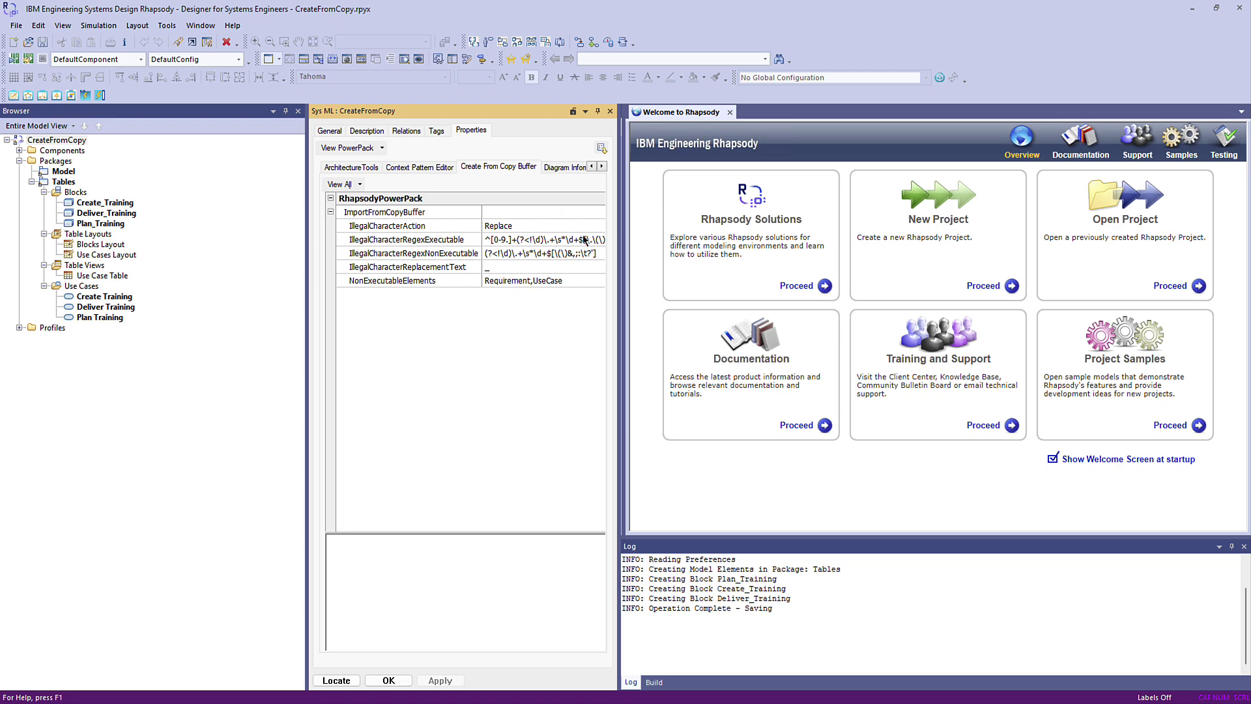
{"action": "left_click", "coordinate": [604, 241]}
{"action": "left_click", "coordinate": [603, 240]}
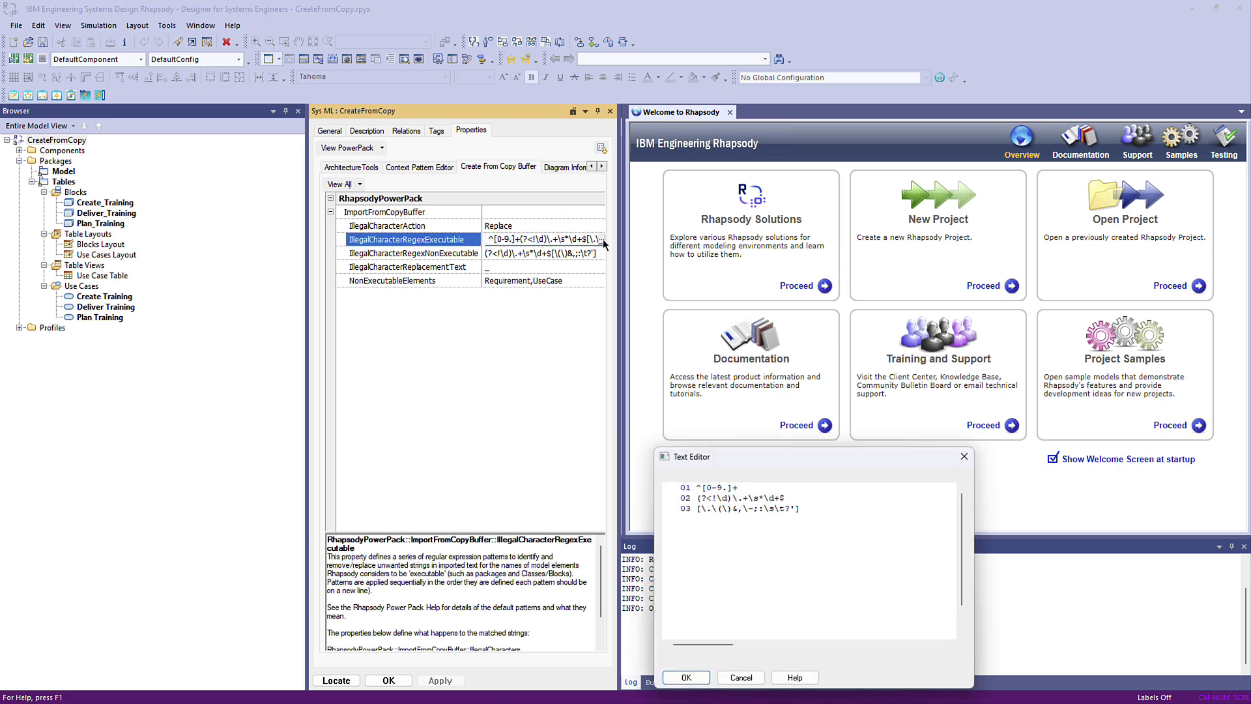
{"action": "left_click_drag", "start_coordinate": [713, 457], "coordinate": [660, 222]}
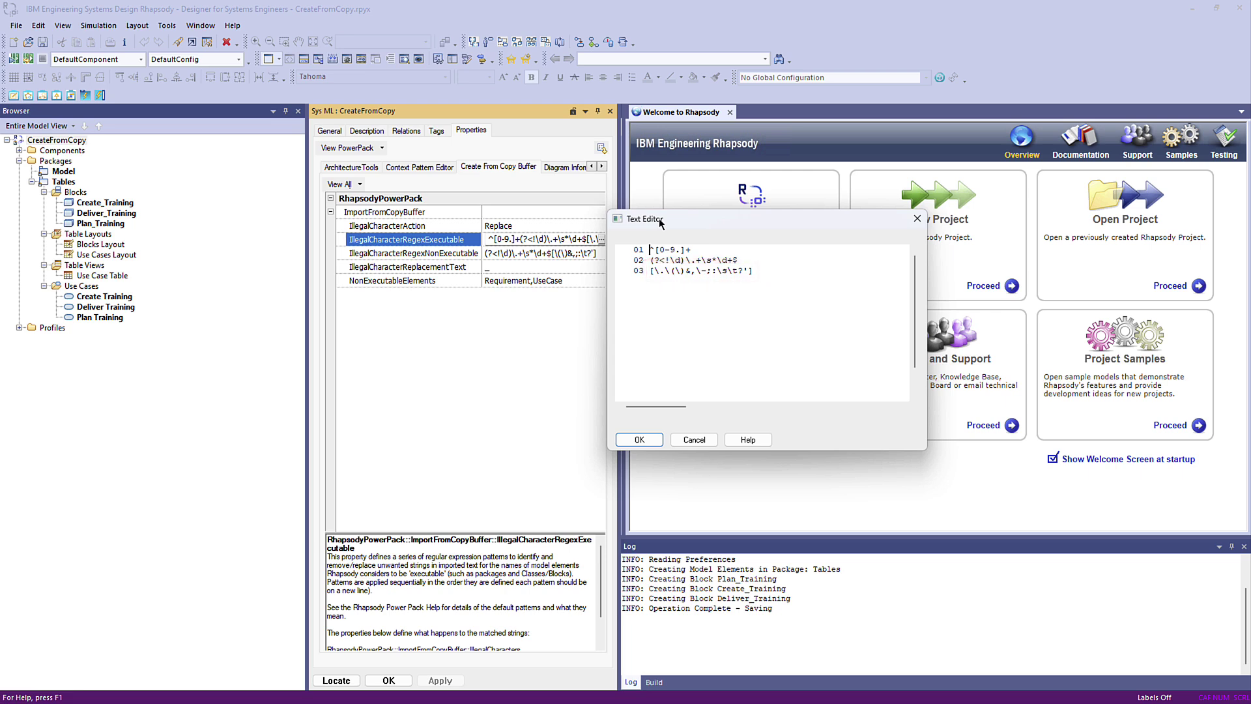
{"action": "left_click", "coordinate": [704, 442]}
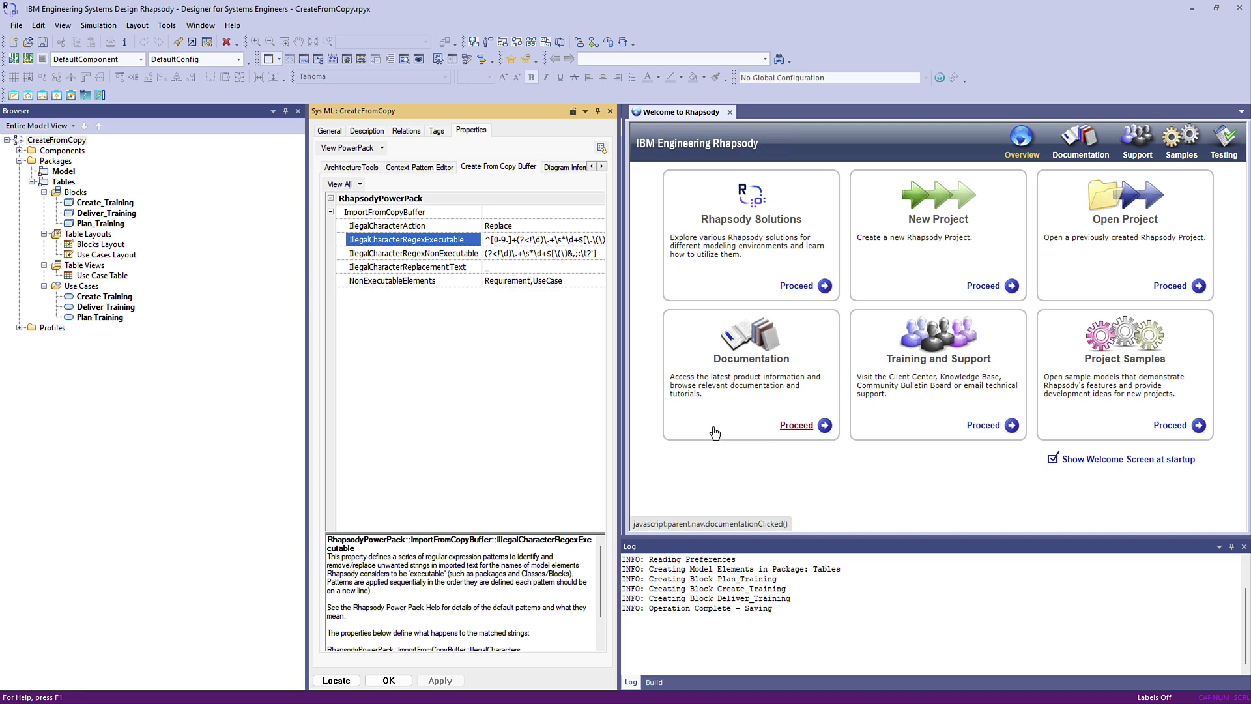
- Switch to the HarmonyMBE PDF in Acrobat, copy the selected table of contents entries, and return to Rhapsody
{"action": "key", "text": "alt+Tab"}
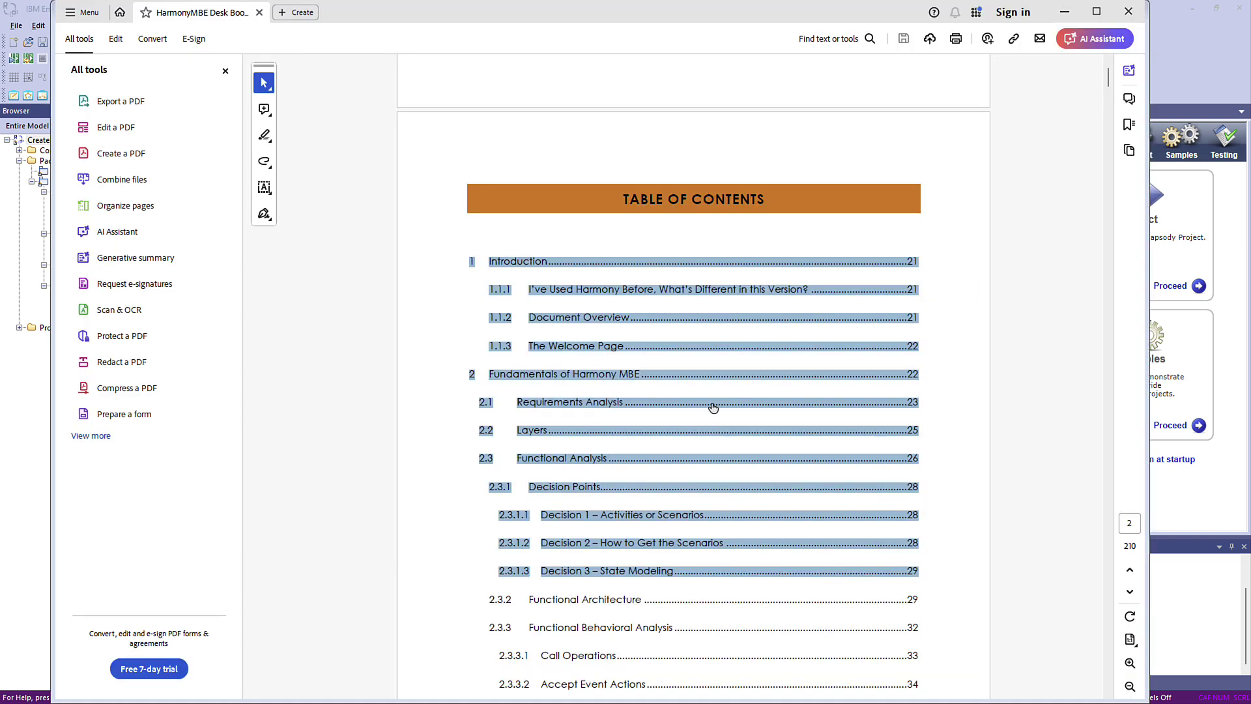
{"action": "right_click", "coordinate": [714, 406]}
{"action": "left_click", "coordinate": [732, 421]}
{"action": "left_click", "coordinate": [1197, 76]}
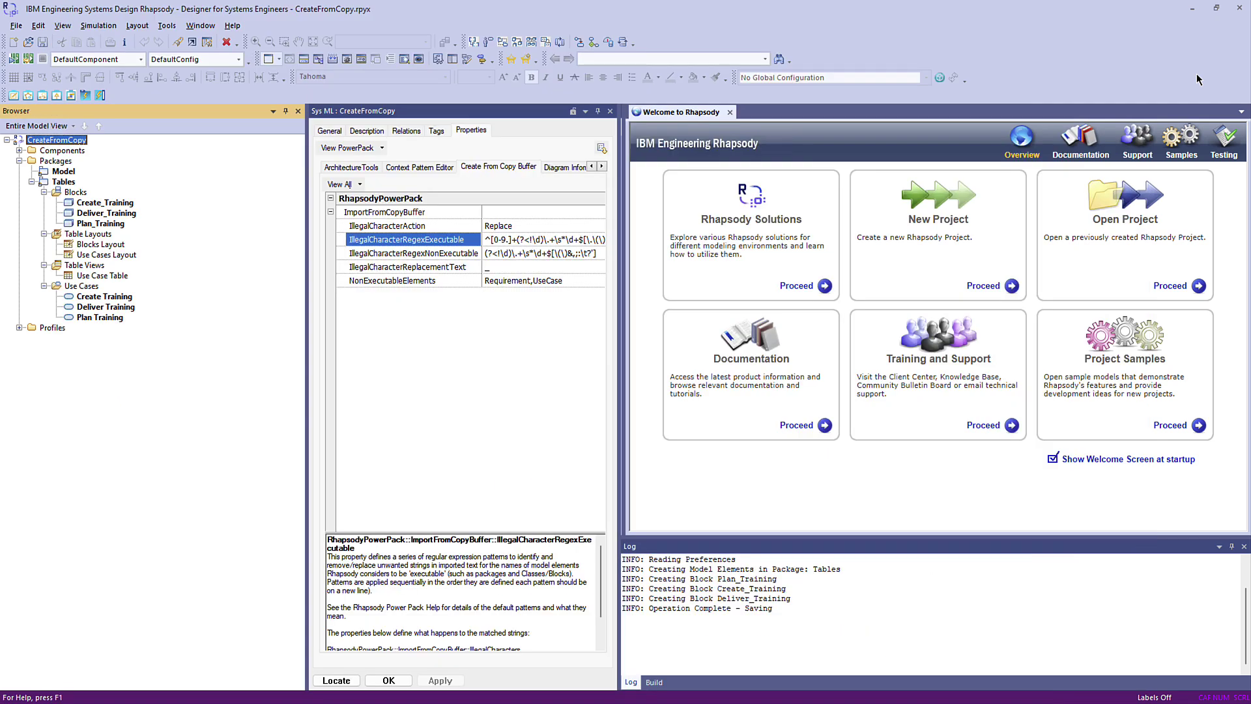
- Set the project's IllegalCharacterAction property for copy buffer imports to Remove
{"action": "left_click", "coordinate": [509, 226]}
{"action": "left_click", "coordinate": [509, 226]}
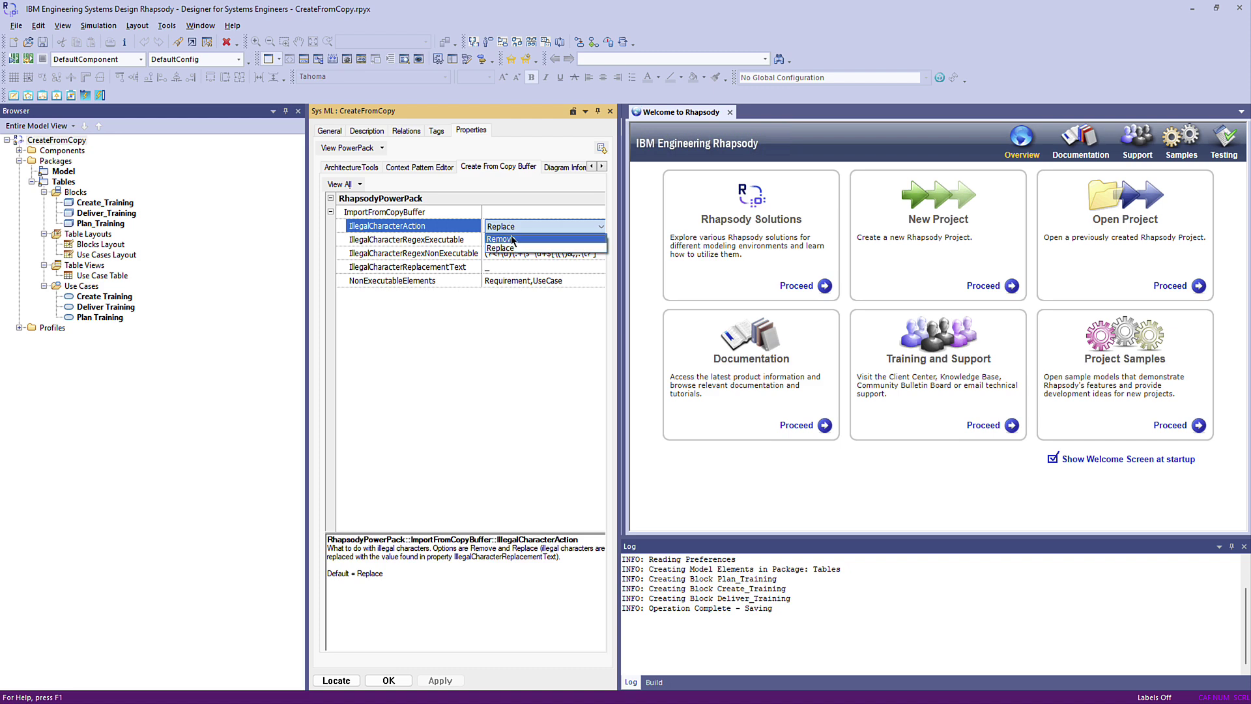
{"action": "left_click", "coordinate": [513, 240]}
{"action": "left_click", "coordinate": [477, 317]}
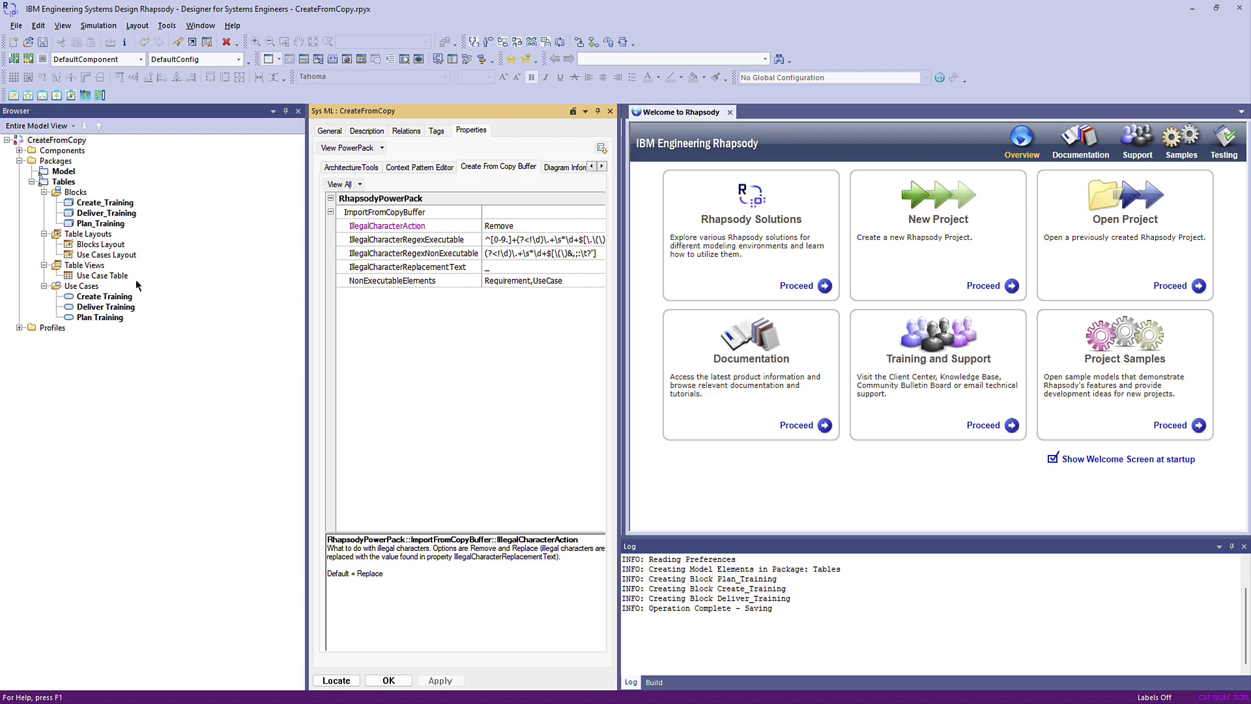
- Create model elements from the copied contents entries using the Use Case Table, and expand the Model package's use cases
{"action": "left_click", "coordinate": [104, 275]}
{"action": "right_click", "coordinate": [113, 276]}
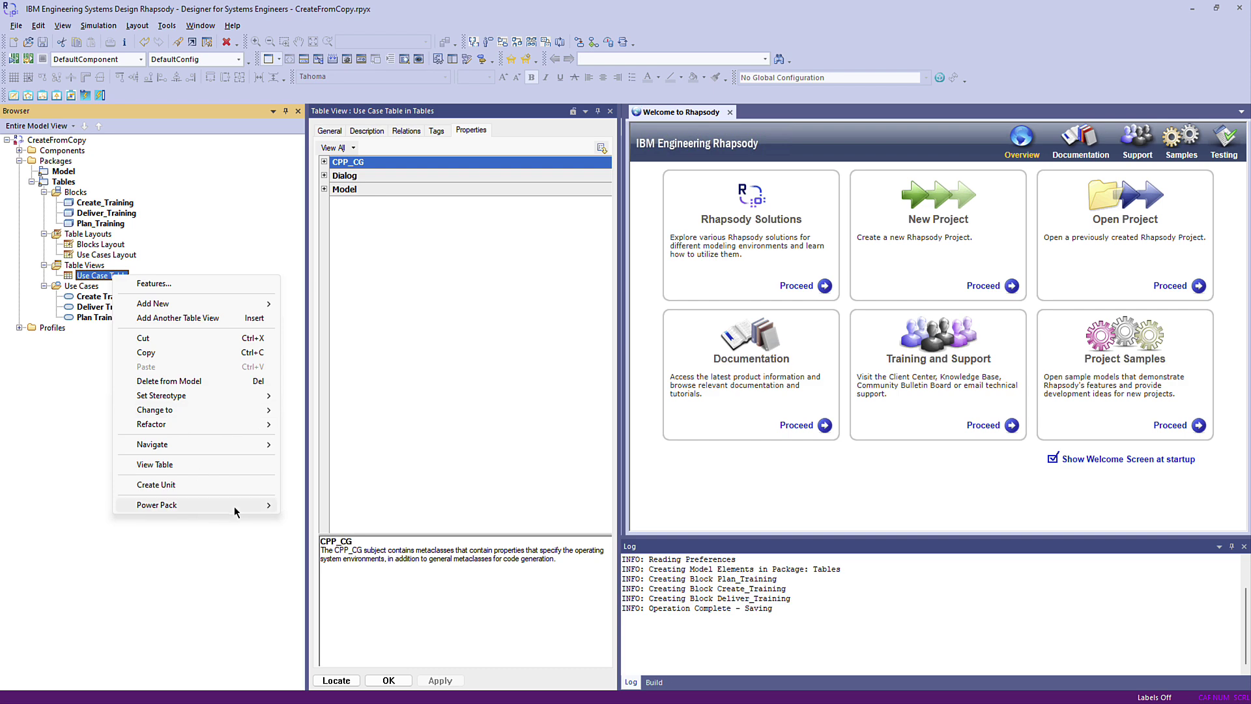
{"action": "mouse_move", "coordinate": [233, 506]}
{"action": "left_click", "coordinate": [394, 515]}
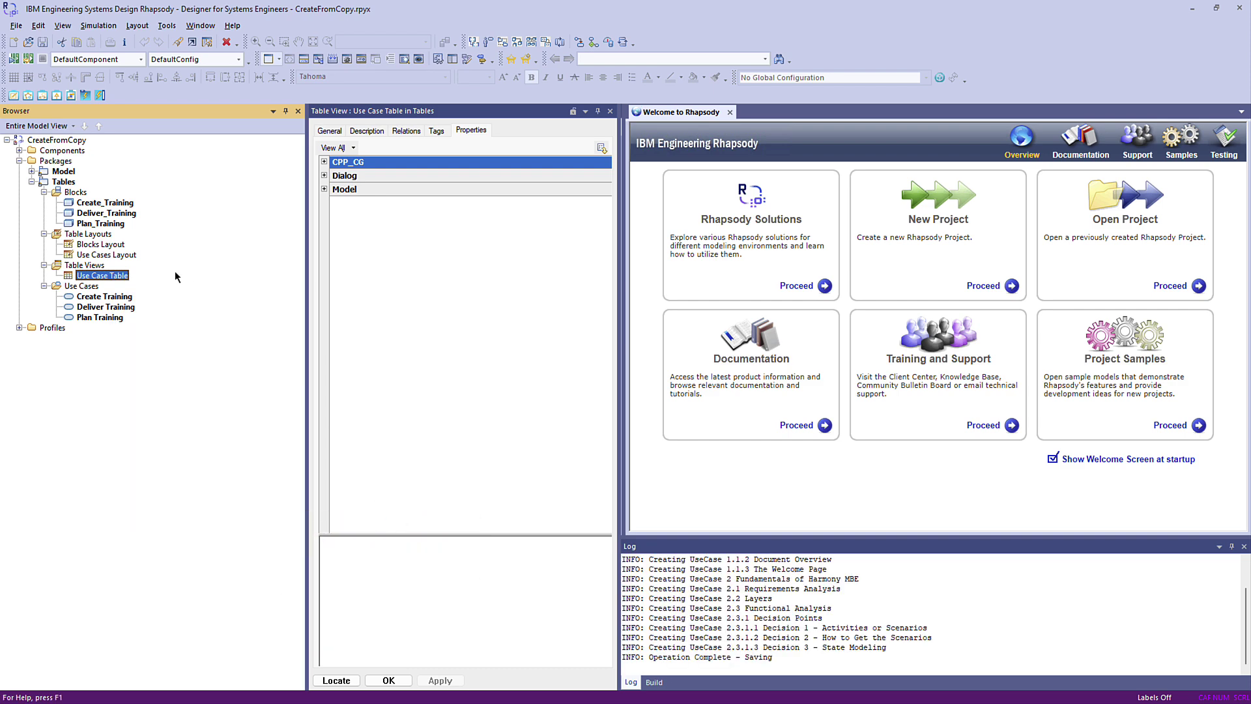
{"action": "left_click", "coordinate": [31, 171]}
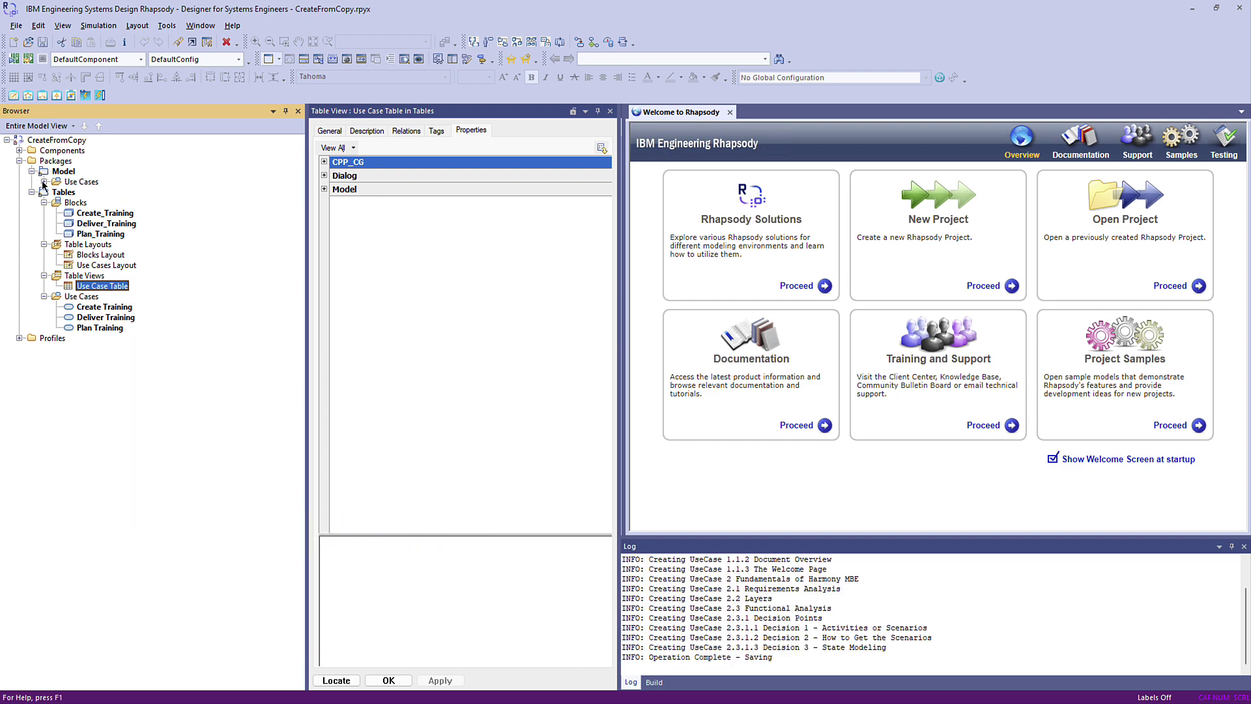
{"action": "left_click", "coordinate": [44, 182]}
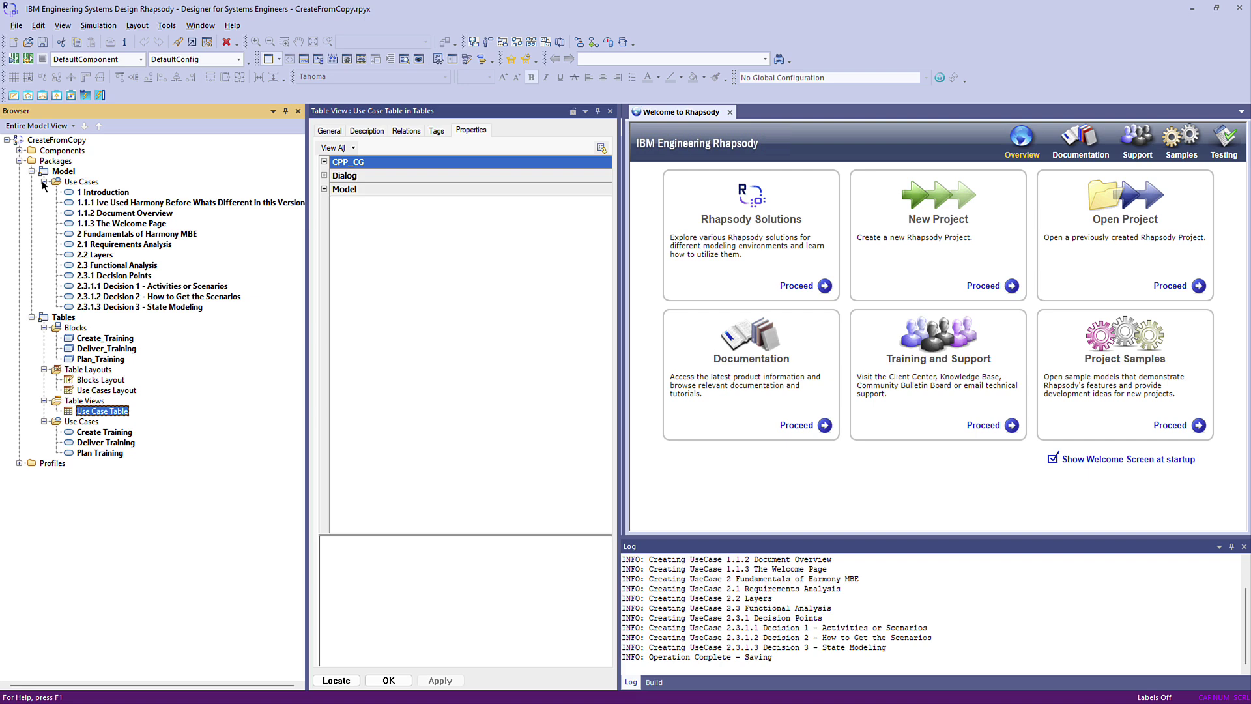
- Create blocks from the copied contents entries using the Blocks Layout in the Tables package
{"action": "left_click", "coordinate": [116, 380]}
{"action": "right_click", "coordinate": [116, 380]}
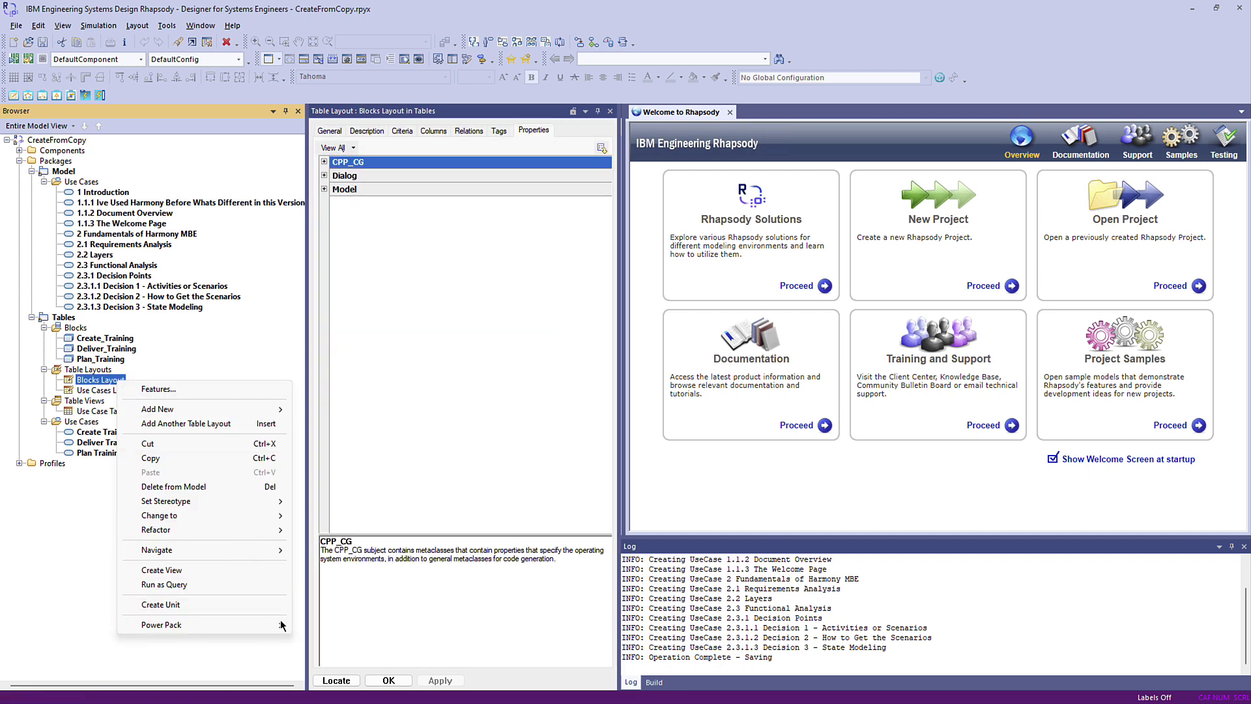
{"action": "mouse_move", "coordinate": [279, 627]}
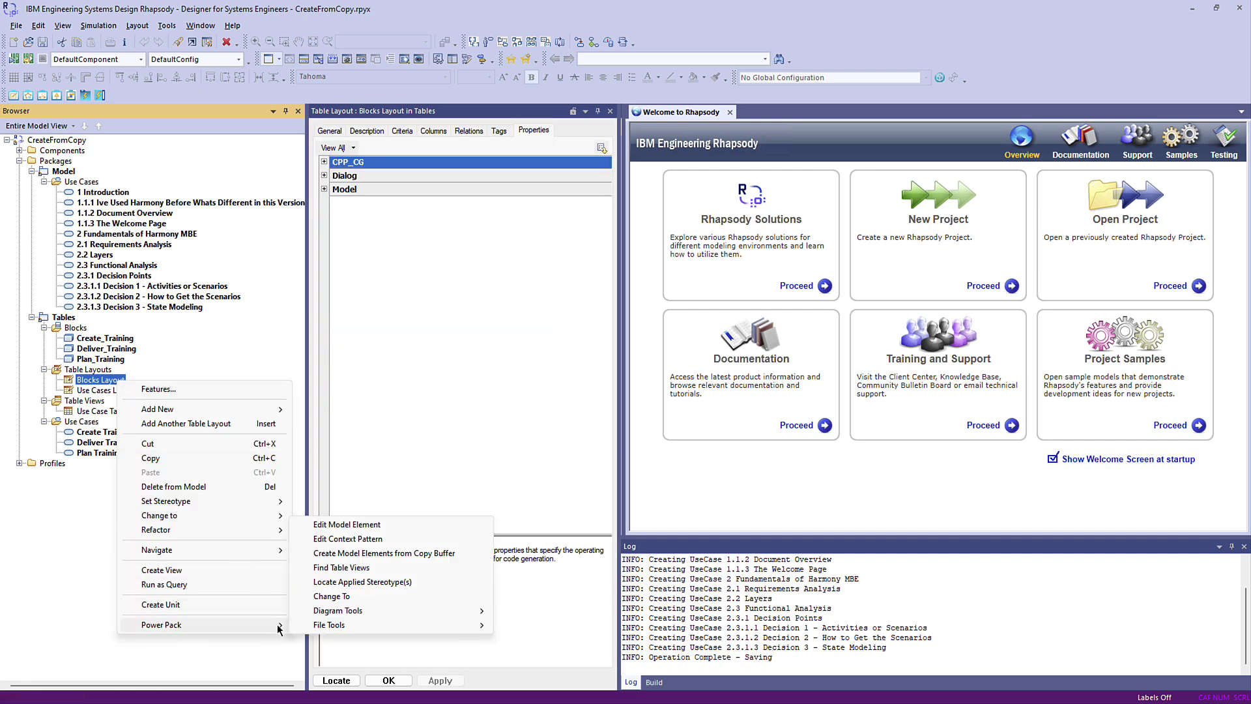
{"action": "left_click", "coordinate": [432, 552]}
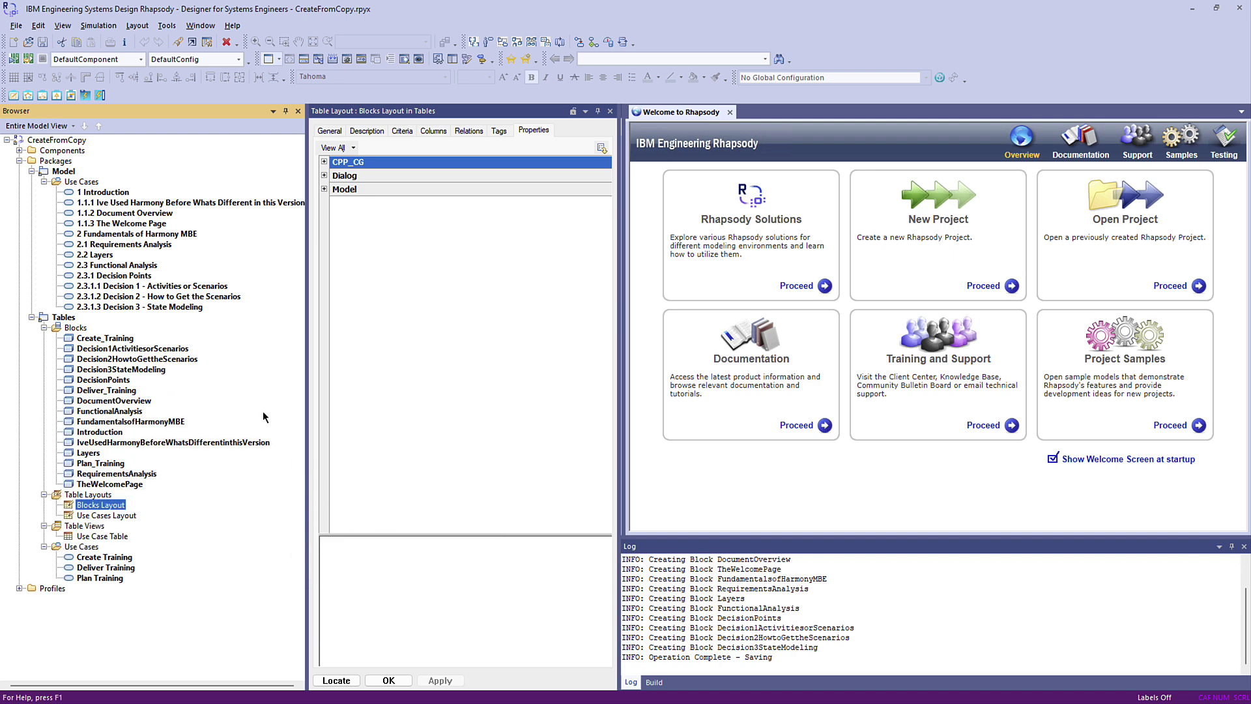